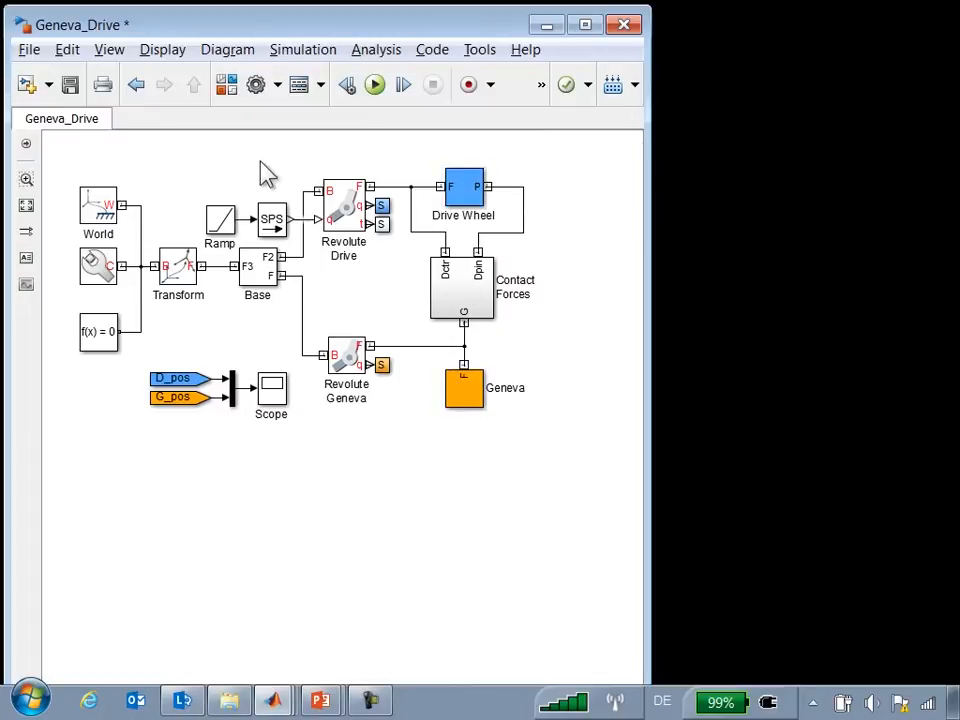
Start simulating the Geneva_Drive model with Ctrl+T, bringing up Mechanics Explorer
key("ctrl+t")
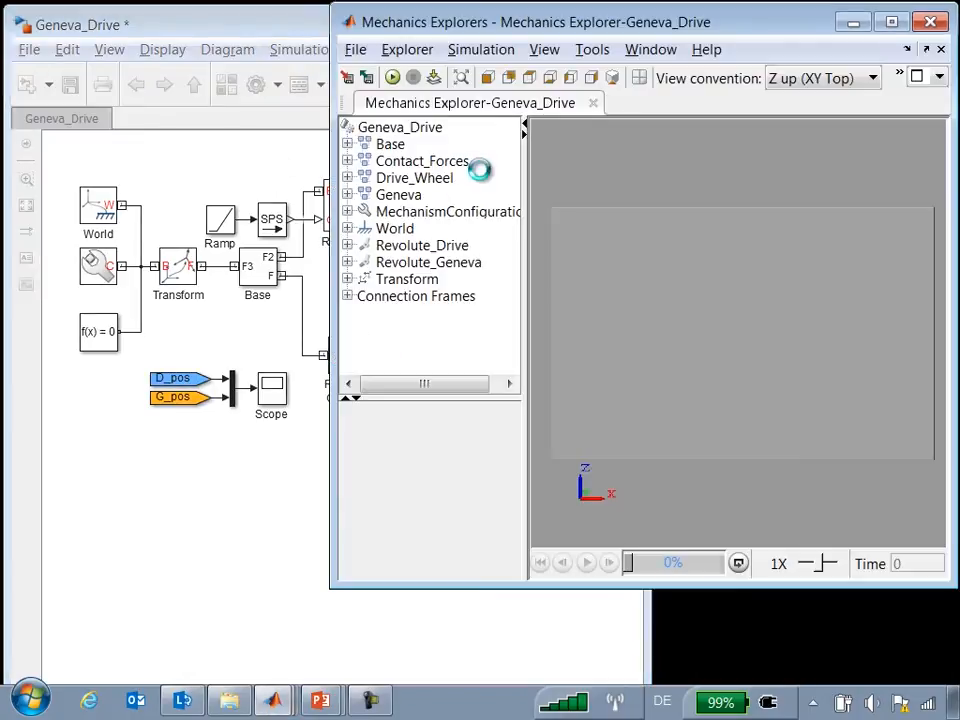
Widen the 3D viewer, inspect the Drive_Wheel Solid in the tree, then clear the highlight
left_click_drag(524, 180, 455, 182)
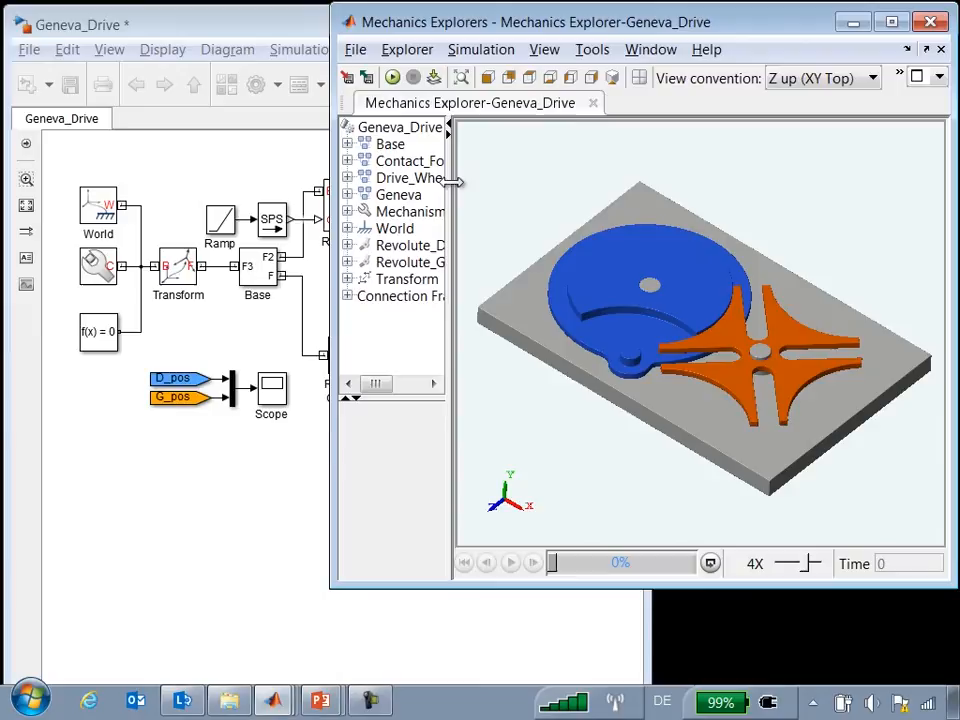
left_click(735, 311)
left_click(696, 294)
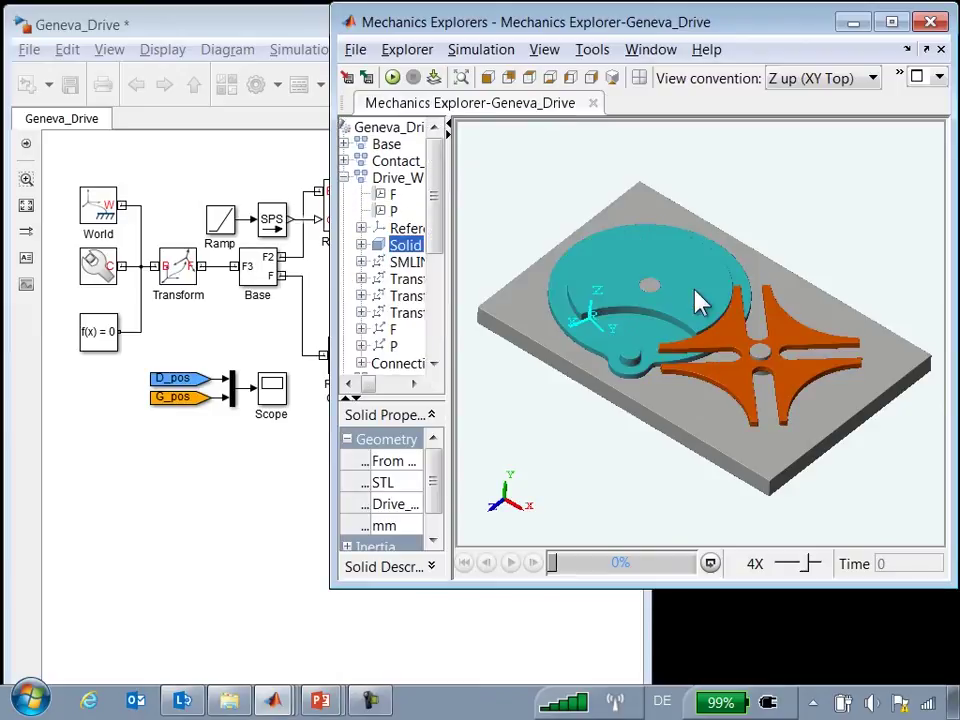
left_click(745, 228)
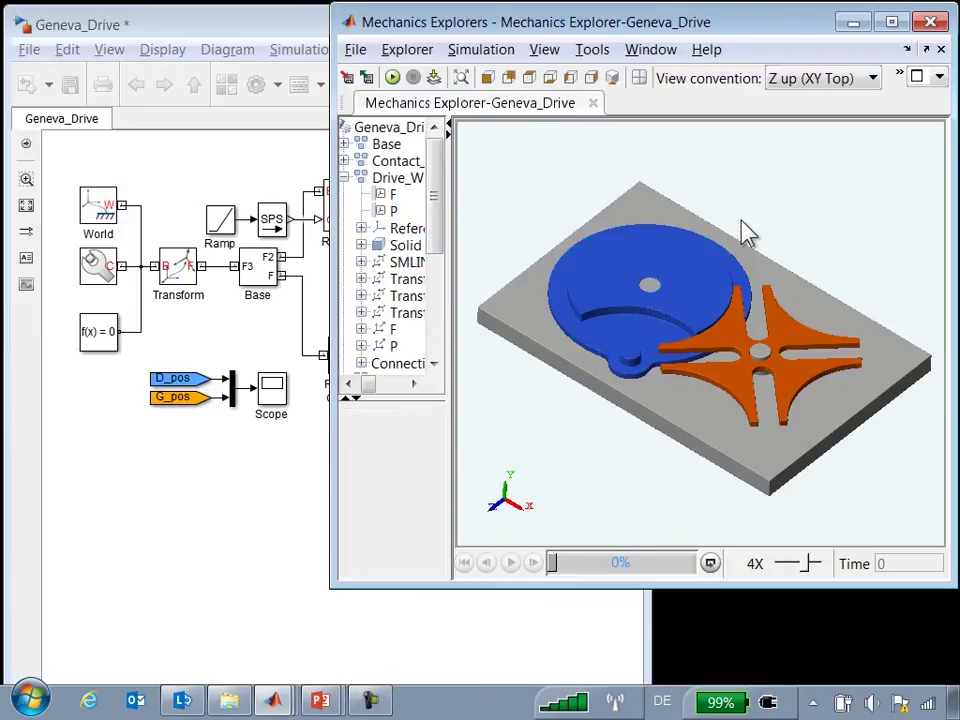
Play the mechanism animation and view the autoscaled drive and Geneva angle traces in the Scope
left_click(395, 80)
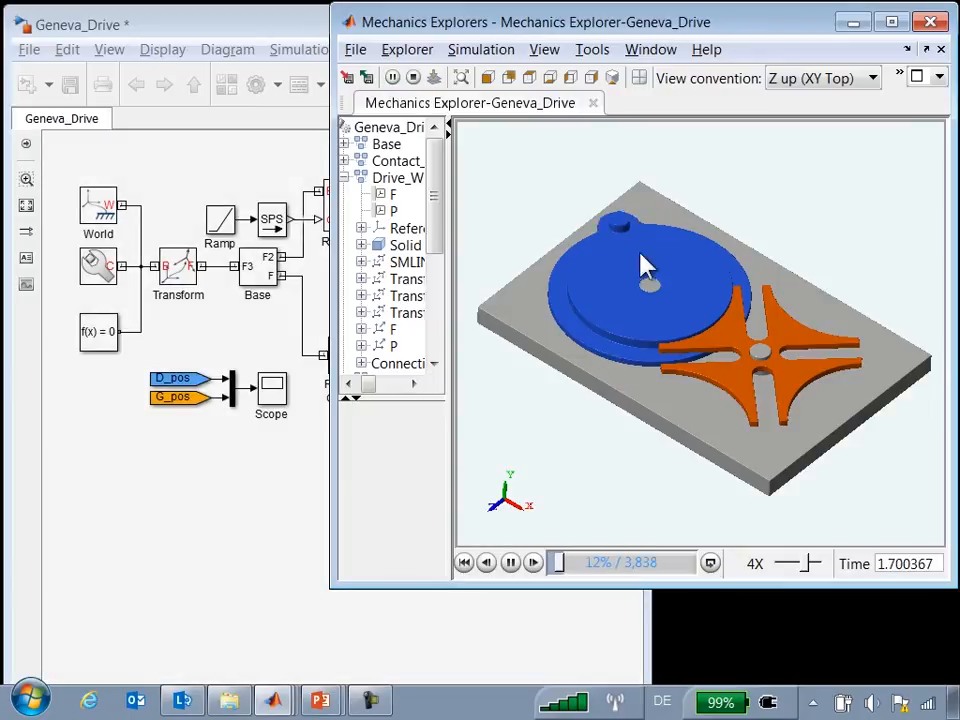
double_click(270, 390)
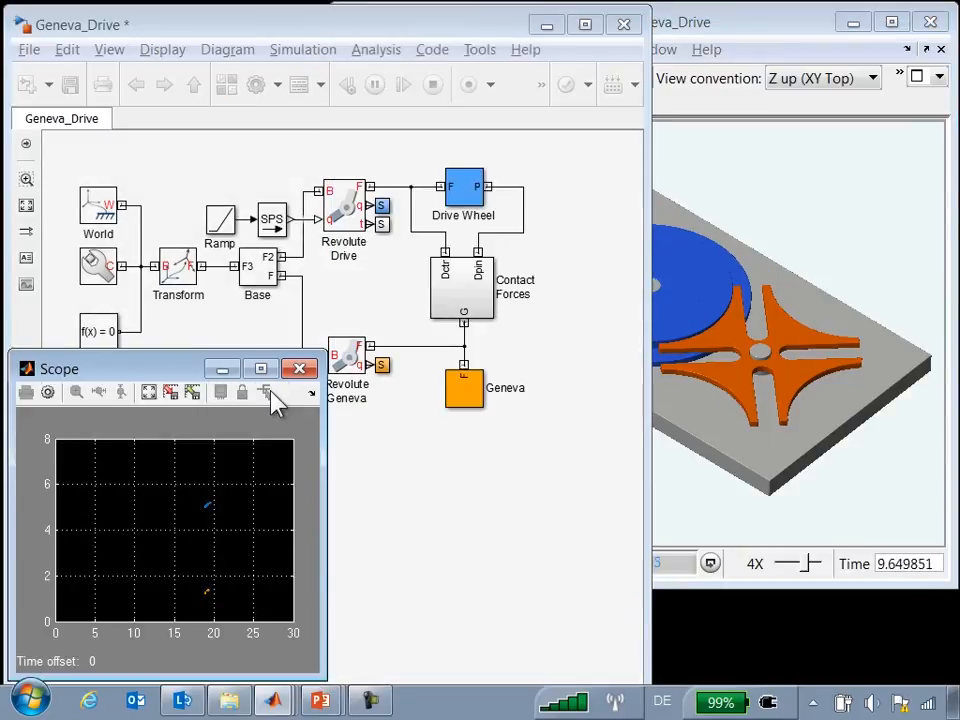
left_click(120, 391)
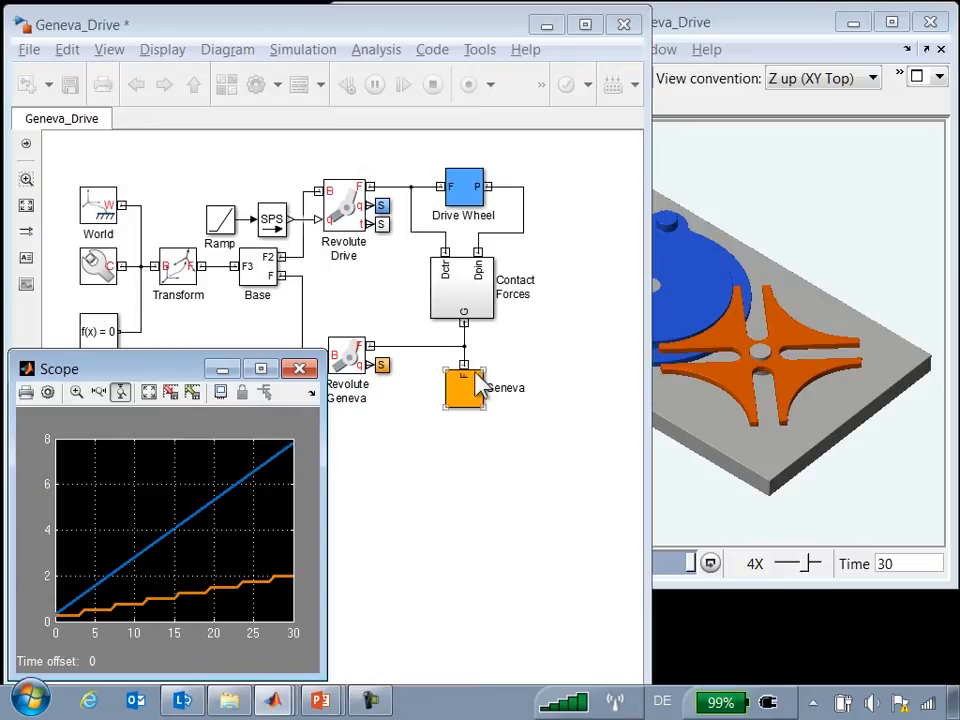
Go inside the Contact Forces subsystem and bring up its overview help page
double_click(462, 300)
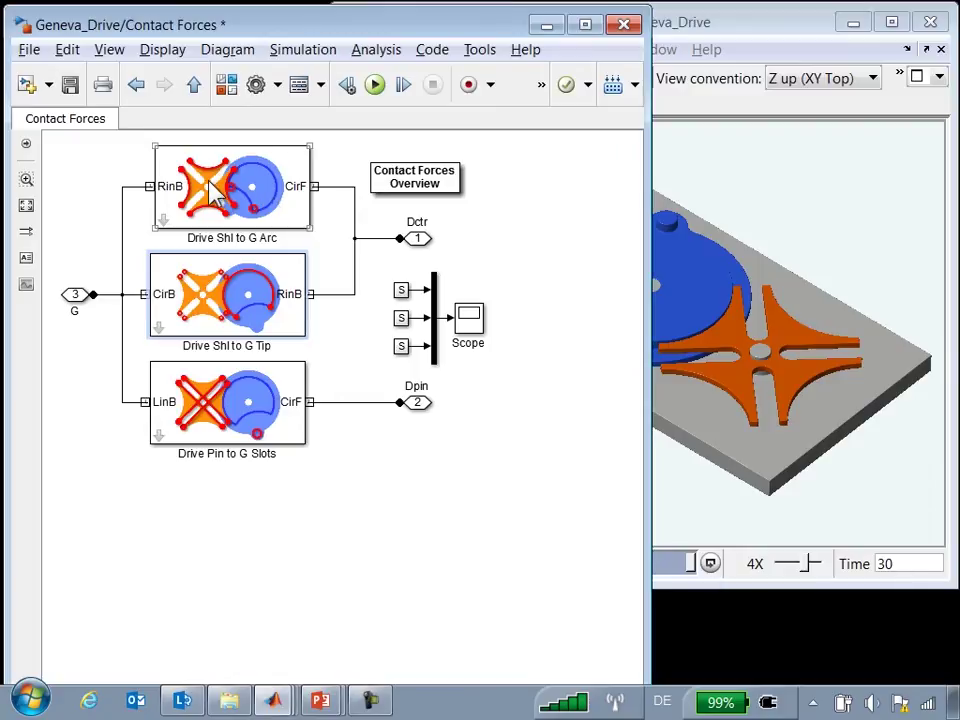
double_click(398, 176)
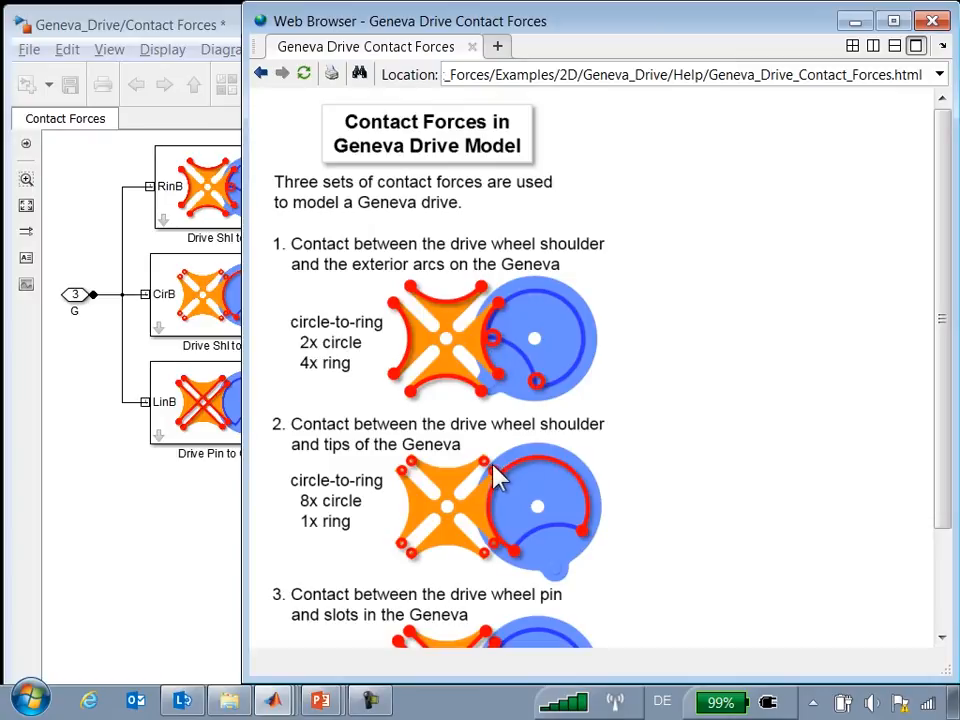
left_click_drag(942, 410, 947, 550)
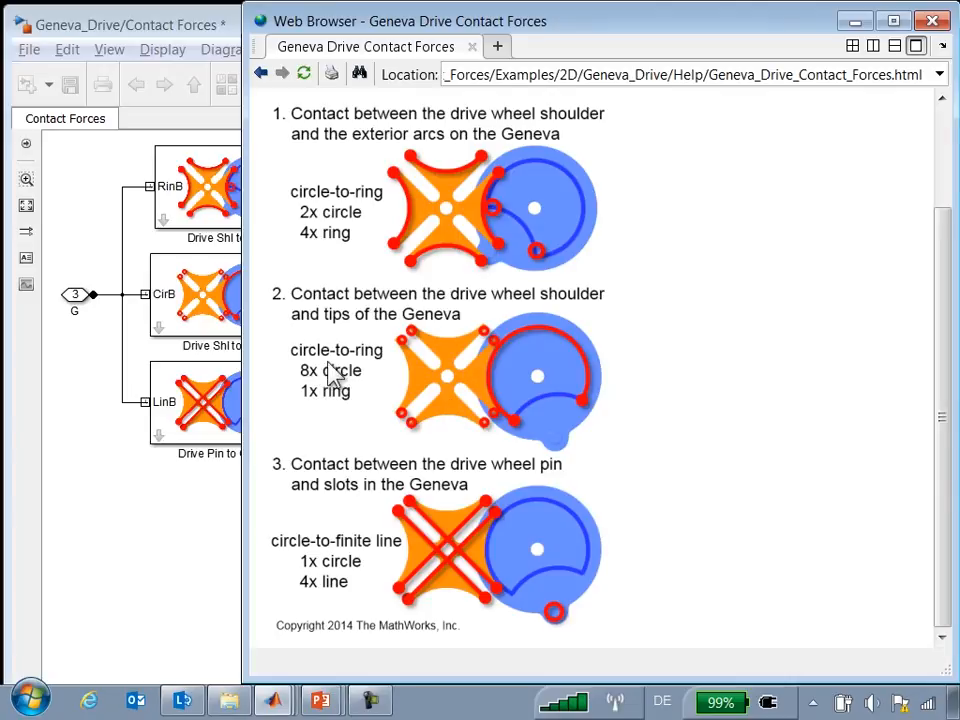
Return to the model and look inside the Drive Pin to G Slots contact subsystem
left_click(185, 425)
left_click(157, 435)
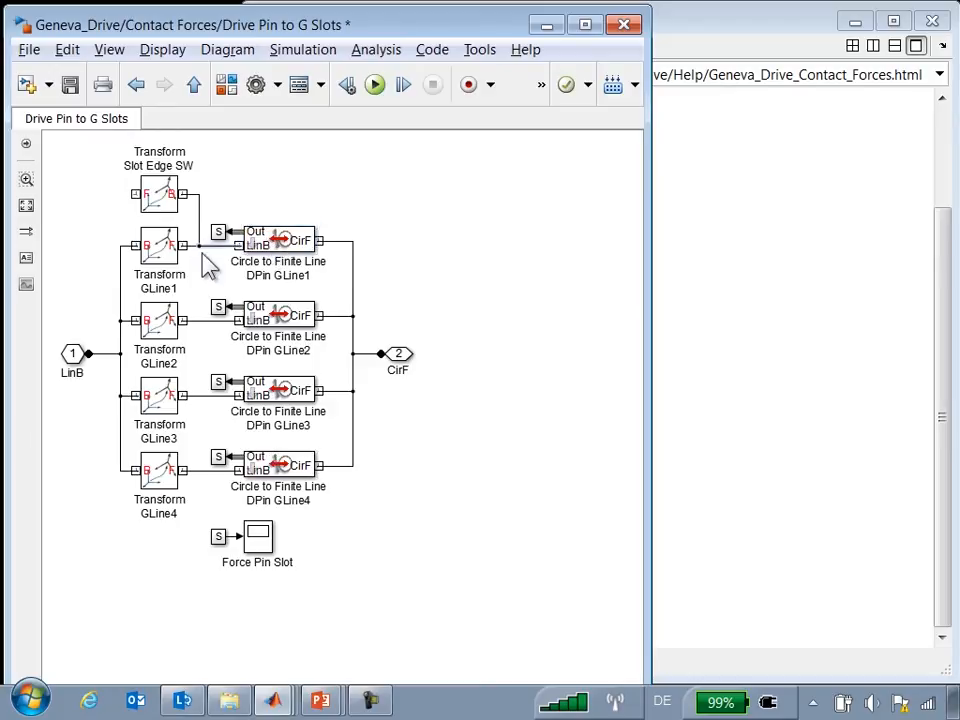
double_click(290, 255)
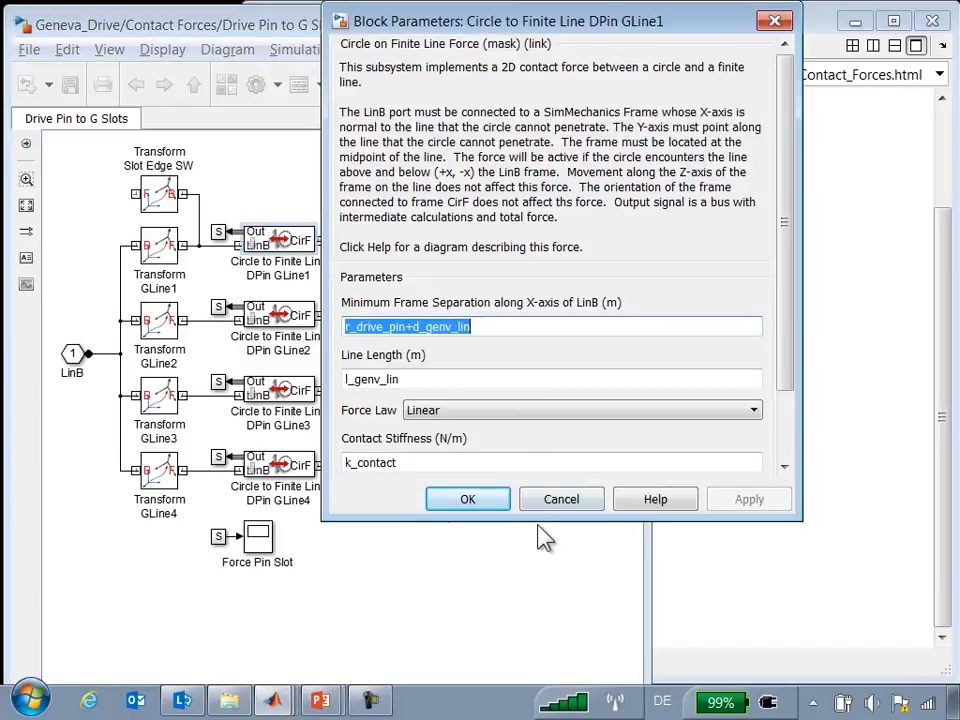
left_click_drag(537, 520, 537, 682)
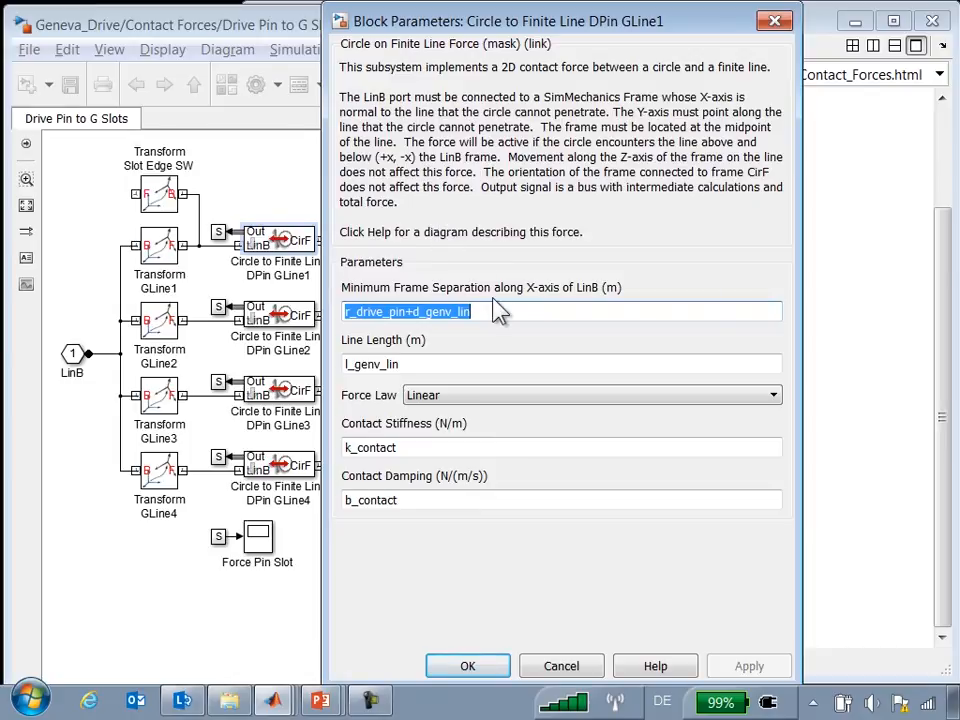
left_click(480, 395)
left_click(432, 428)
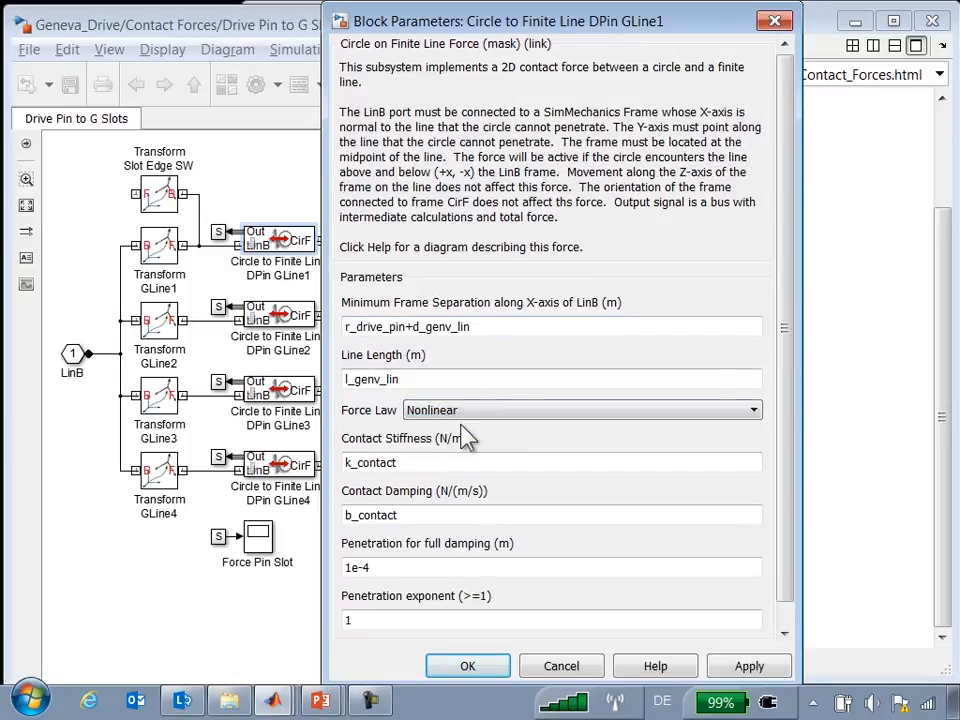
scroll(790, 405, "down", 1)
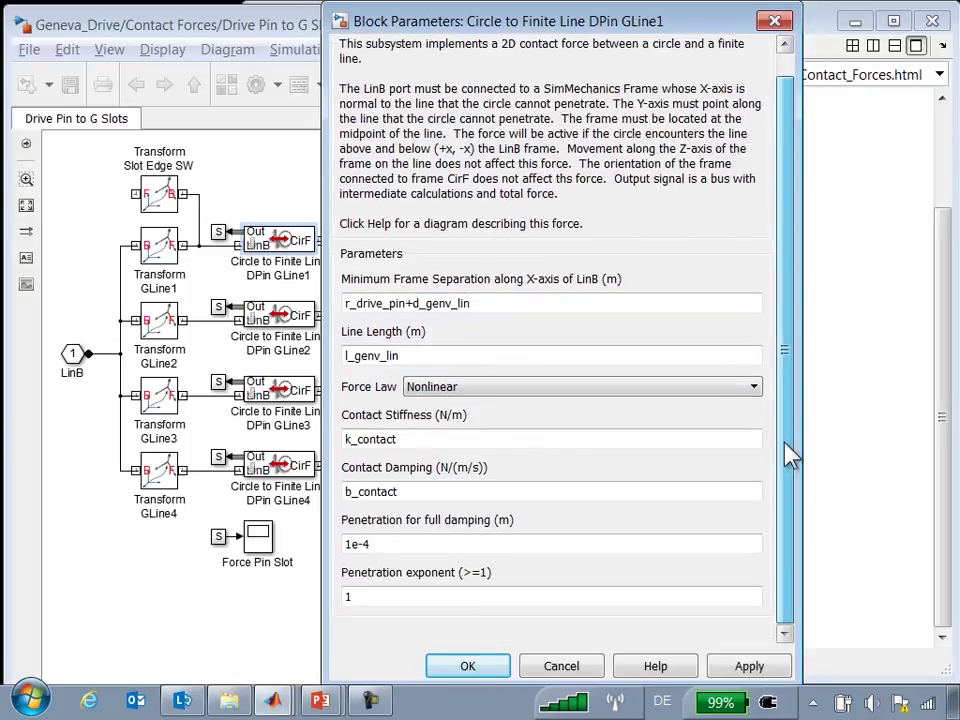
left_click(560, 386)
left_click(490, 434)
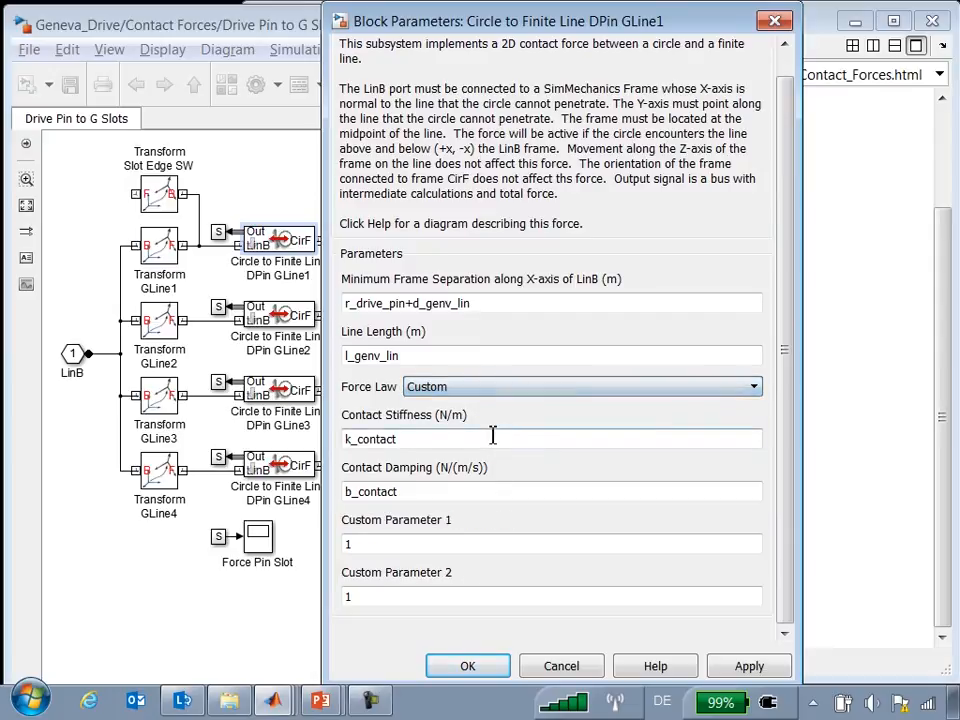
left_click(561, 666)
Go back up to the top-level Geneva_Drive model and switch to the PowerPoint slideshow
key("Escape")
key("alt+Tab")
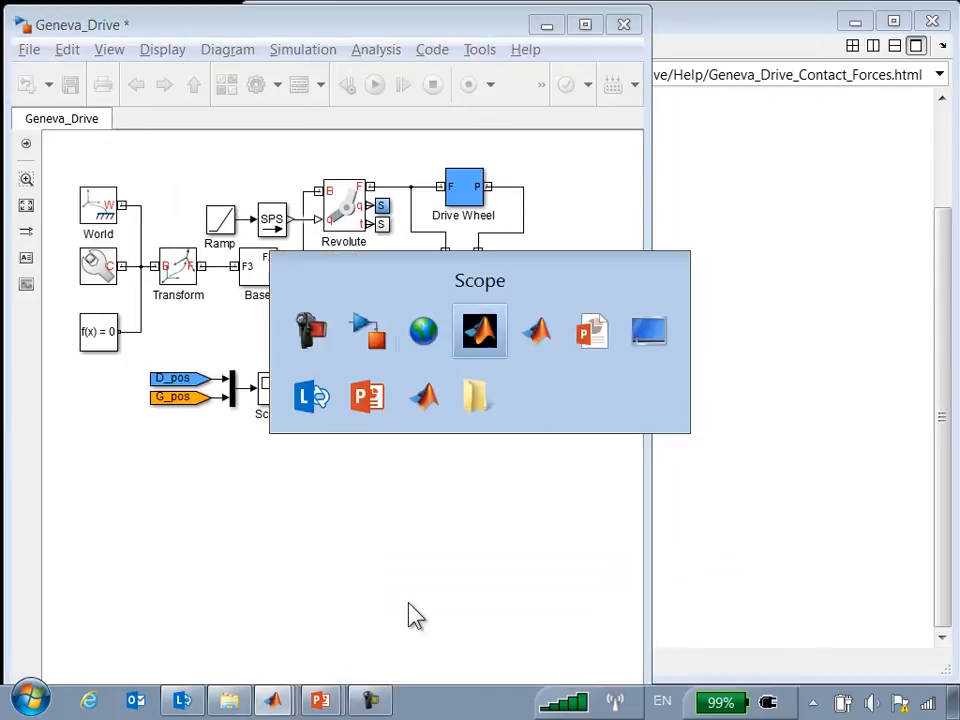